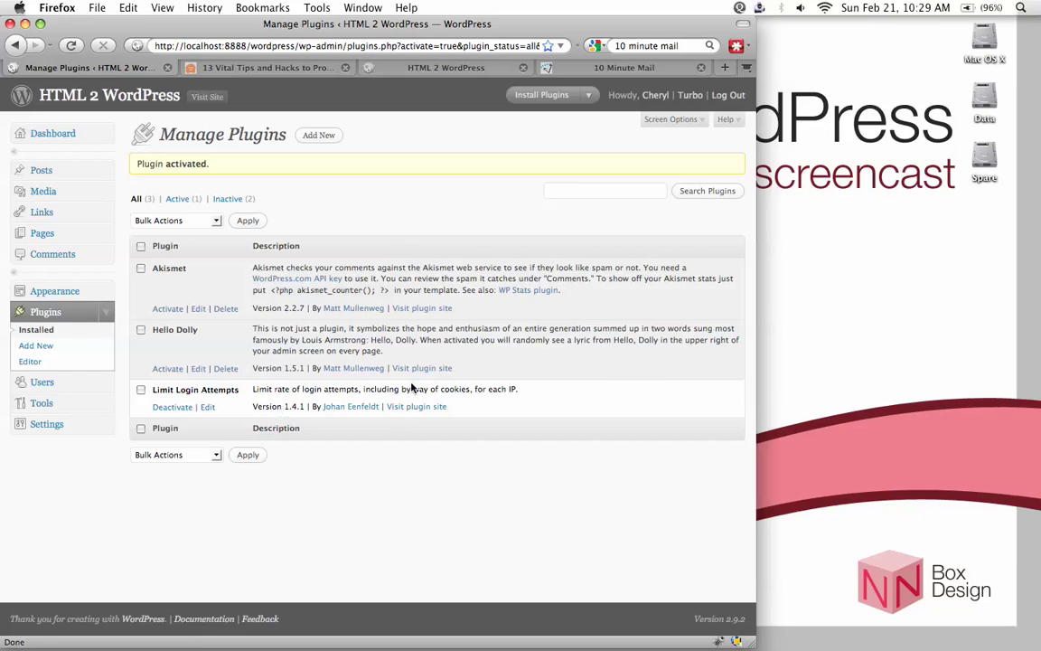
# Step: Log out of the WordPress admin and try logging in with the made-up username nfadfafk and a made-up password
pyautogui.click(728, 95)
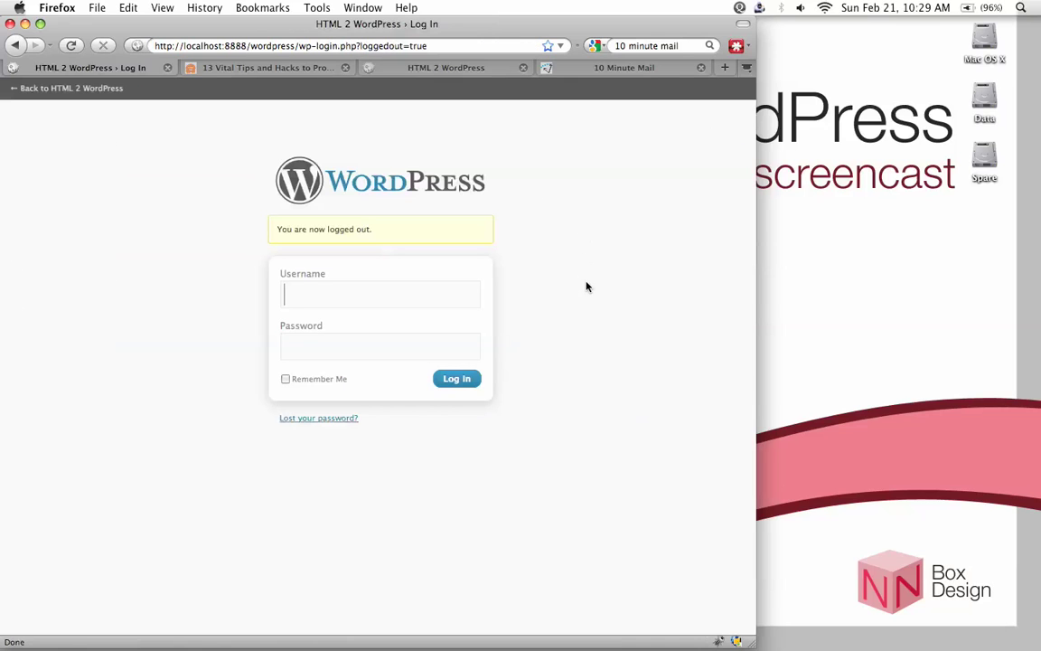
pyautogui.click(78, 52)
pyautogui.click(329, 294)
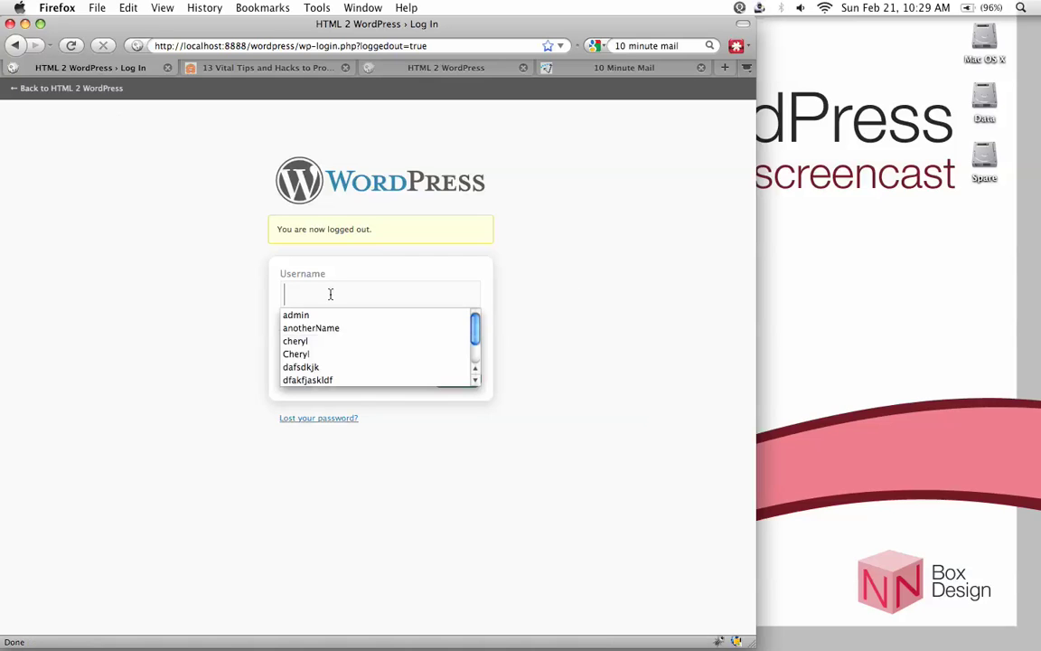
pyautogui.press('Escape')
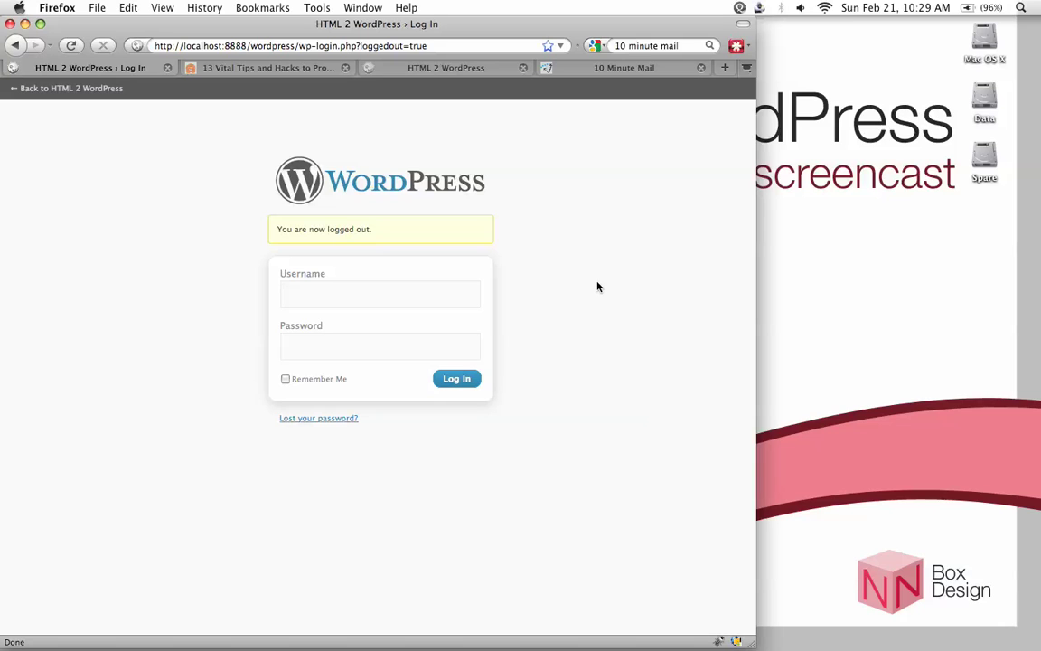
pyautogui.write('nfadfafk')
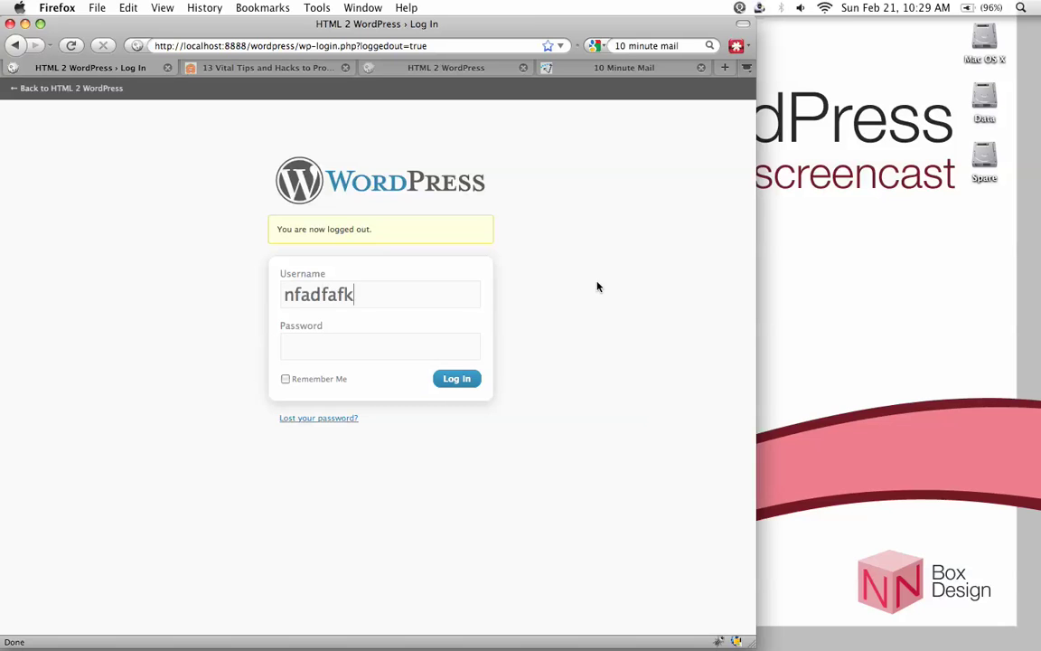
pyautogui.press('Tab')
pyautogui.write('**********')
pyautogui.click(462, 378)
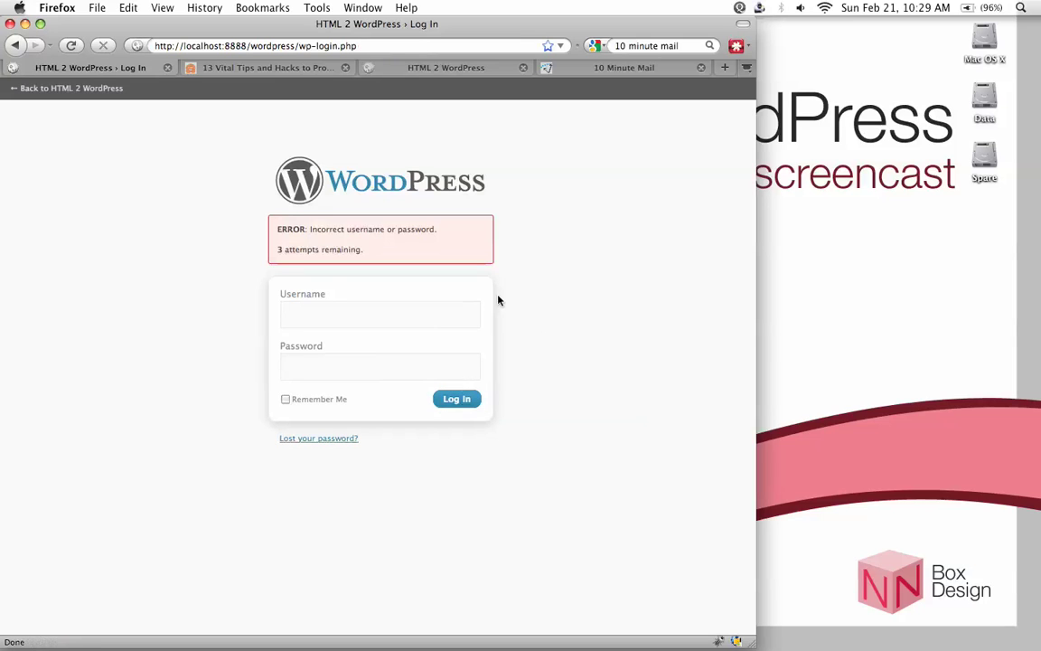
# Step: Read the login error and remaining-attempts message, and try logging in as anotherName with a wrong password
pyautogui.moveTo(311, 232); pyautogui.dragTo(443, 237)
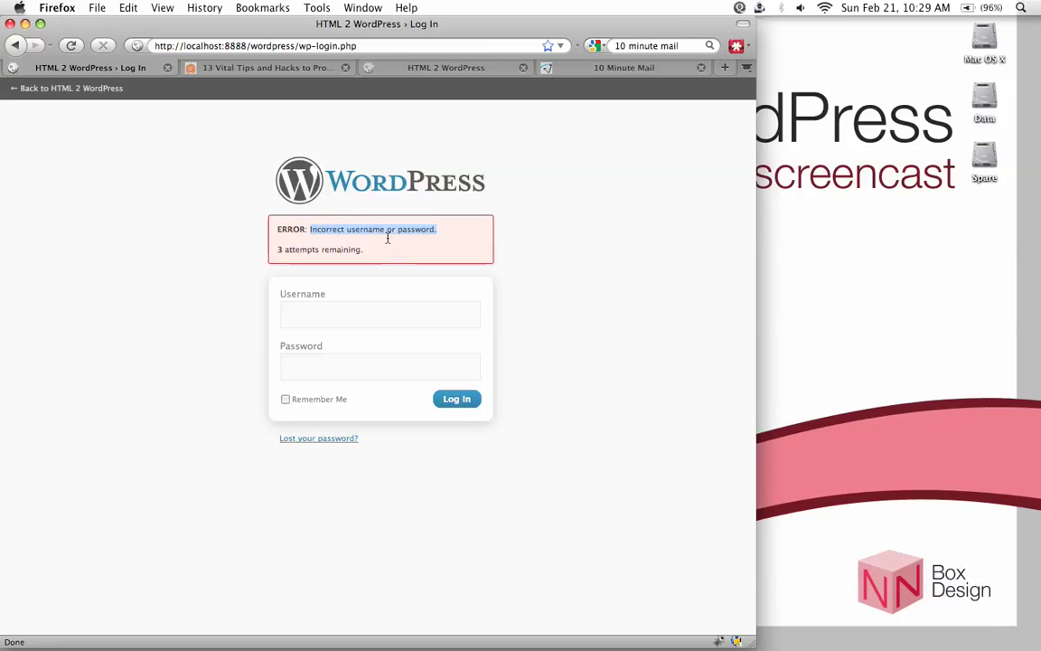
pyautogui.click(423, 230)
pyautogui.moveTo(275, 259); pyautogui.dragTo(377, 249)
pyautogui.click(389, 256)
pyautogui.click(374, 319)
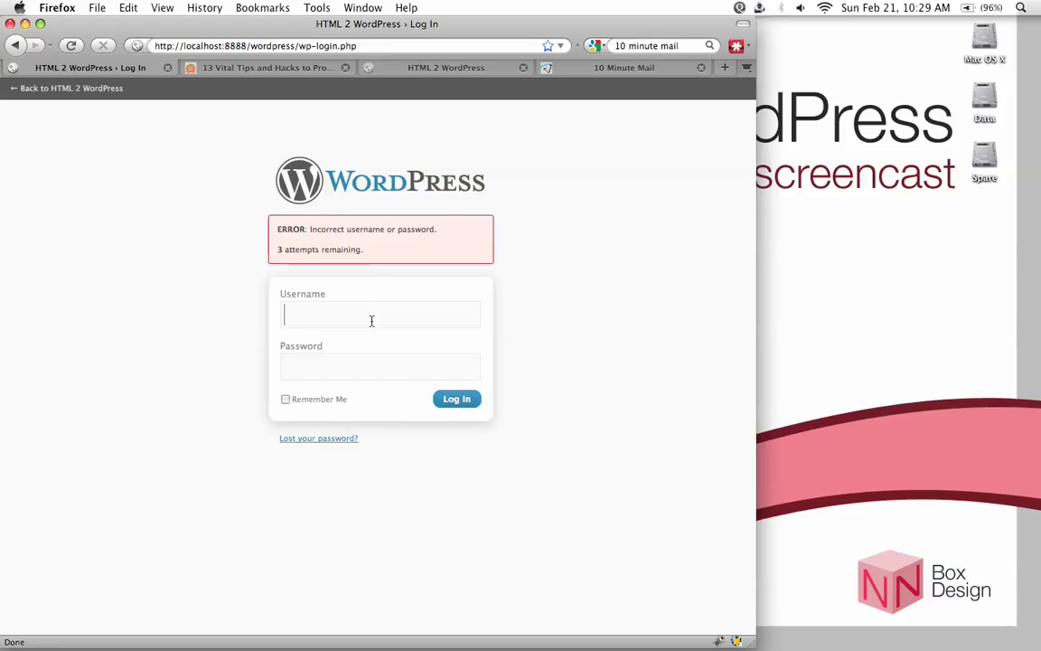
pyautogui.write('n')
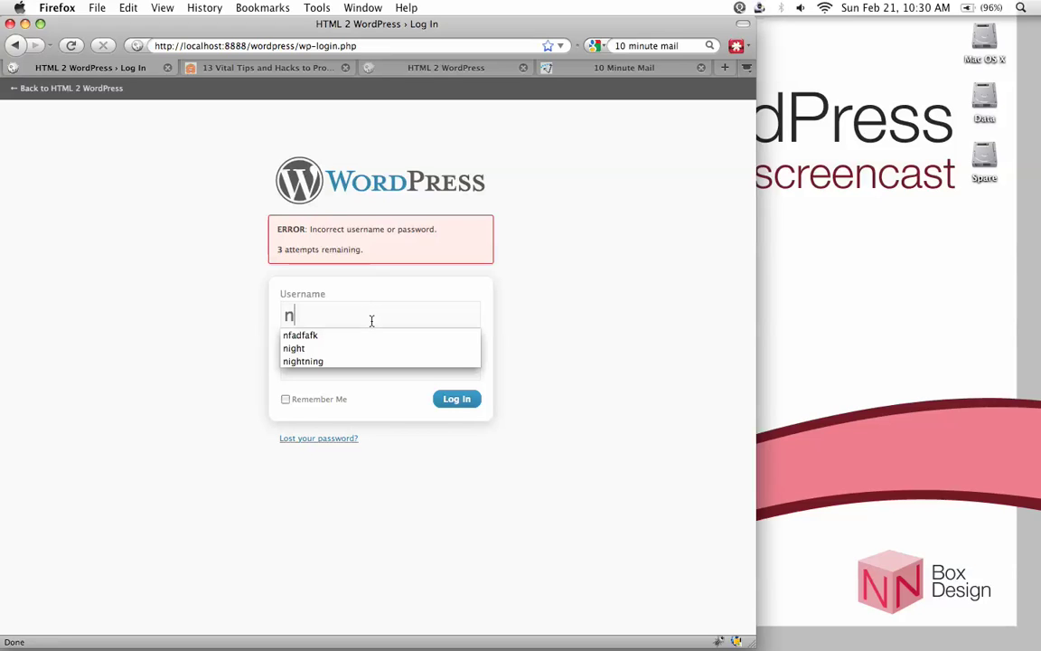
pyautogui.press('BackSpace')
pyautogui.write('anotherName')
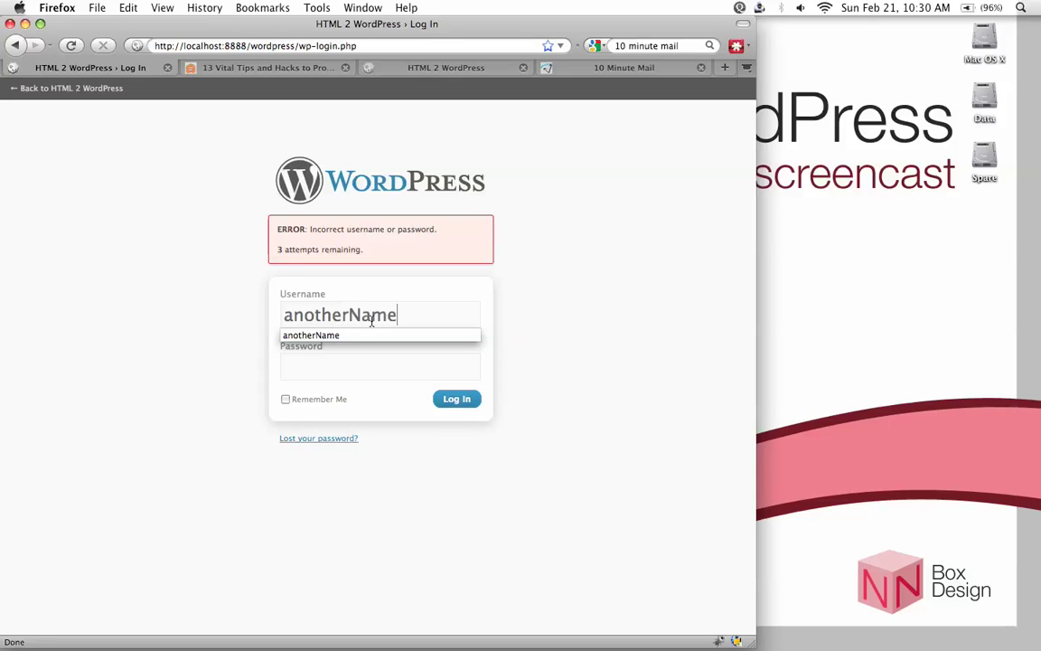
pyautogui.press('Tab')
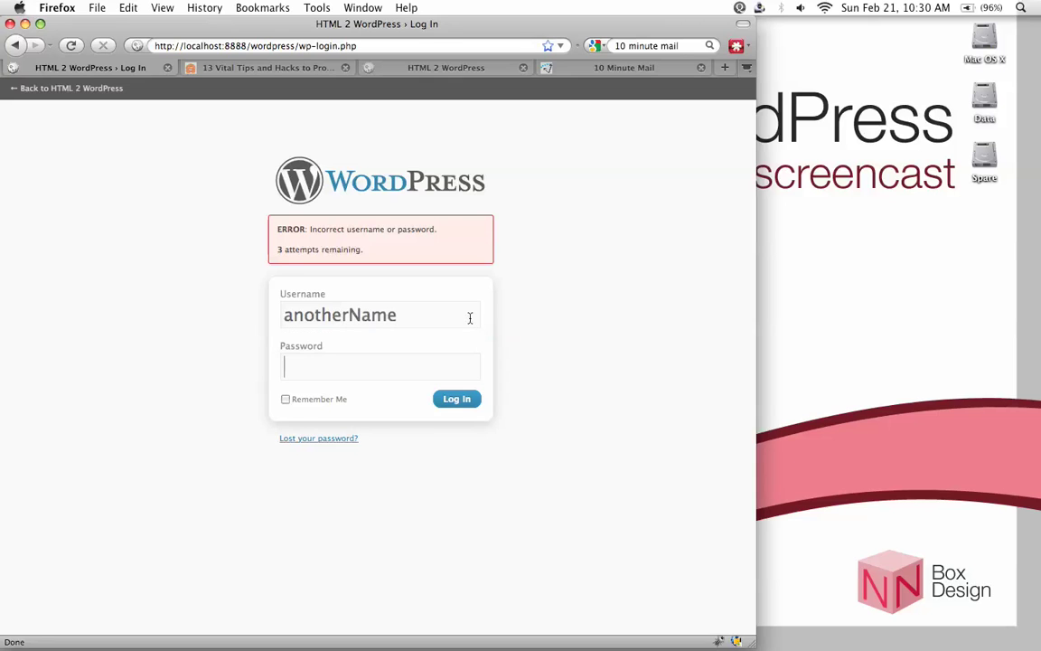
pyautogui.write('•••••')
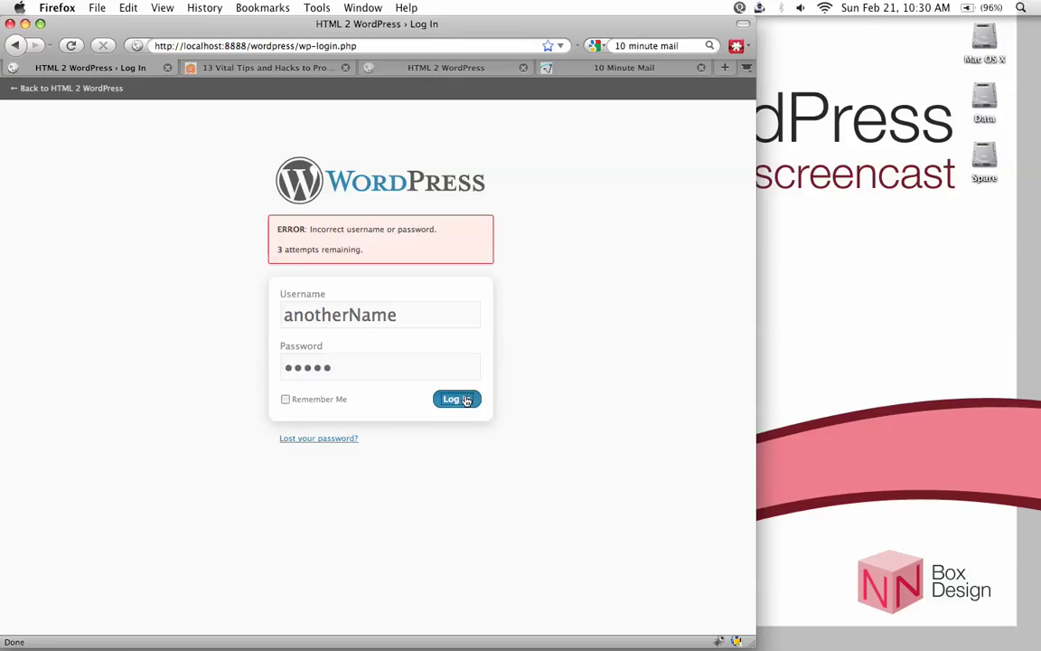
pyautogui.click(463, 399)
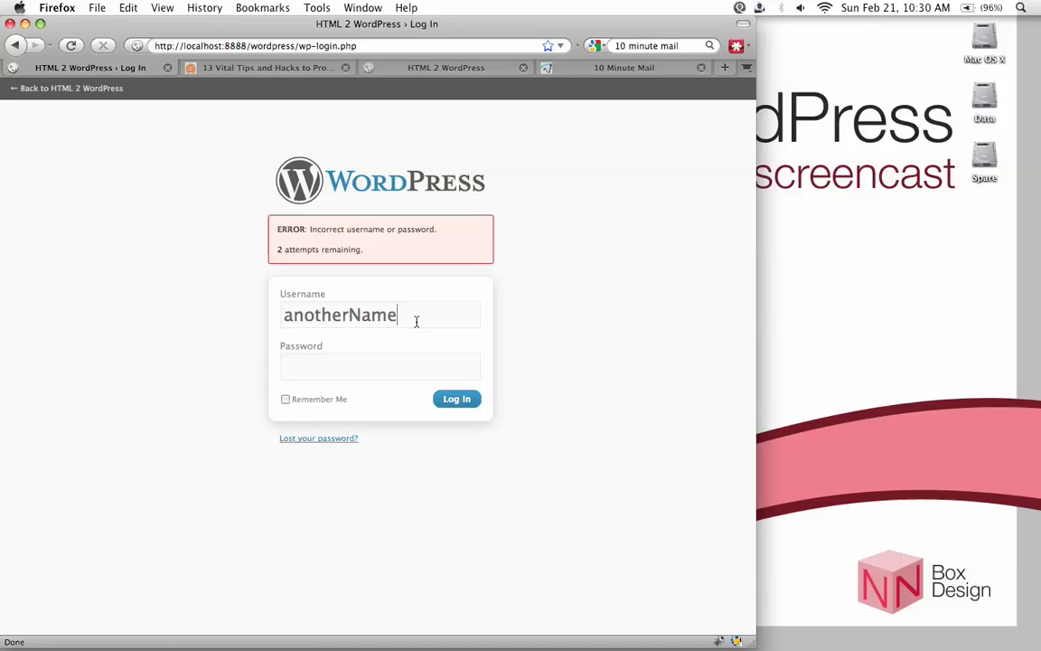
# Step: Log in to WordPress as anotherName by entering the account password
pyautogui.write('••')
pyautogui.press('BackSpace')
pyautogui.press('BackSpace')
pyautogui.write('••••••••••••')
pyautogui.click(466, 399)
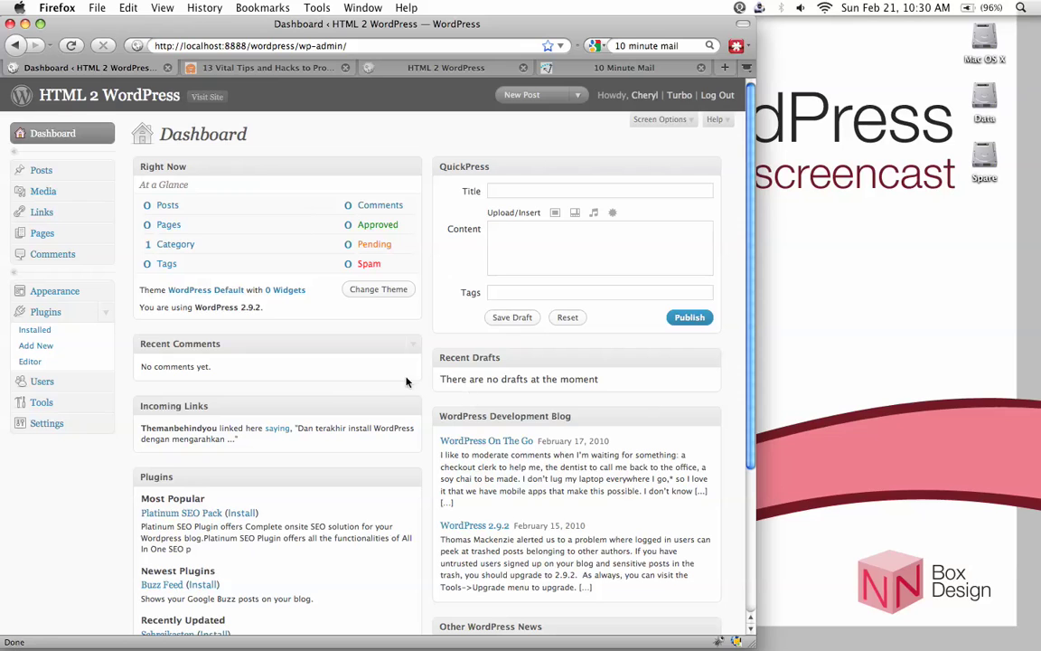
# Step: Search the installable plugins for "wordpress db backup"
pyautogui.click(45, 346)
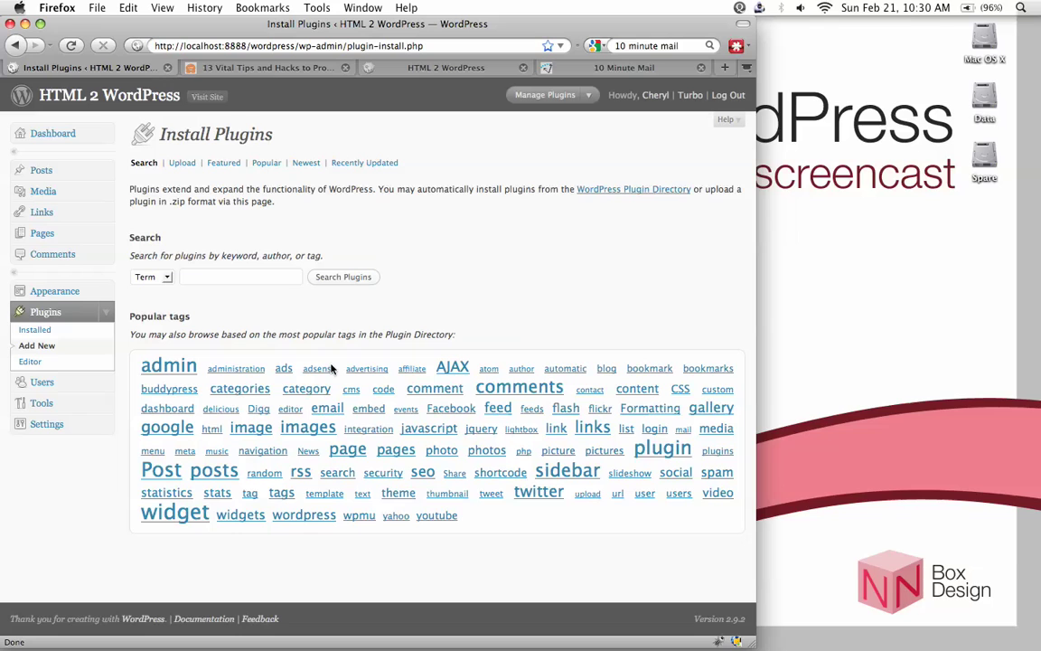
pyautogui.click(232, 281)
pyautogui.write('wordpress db backup')
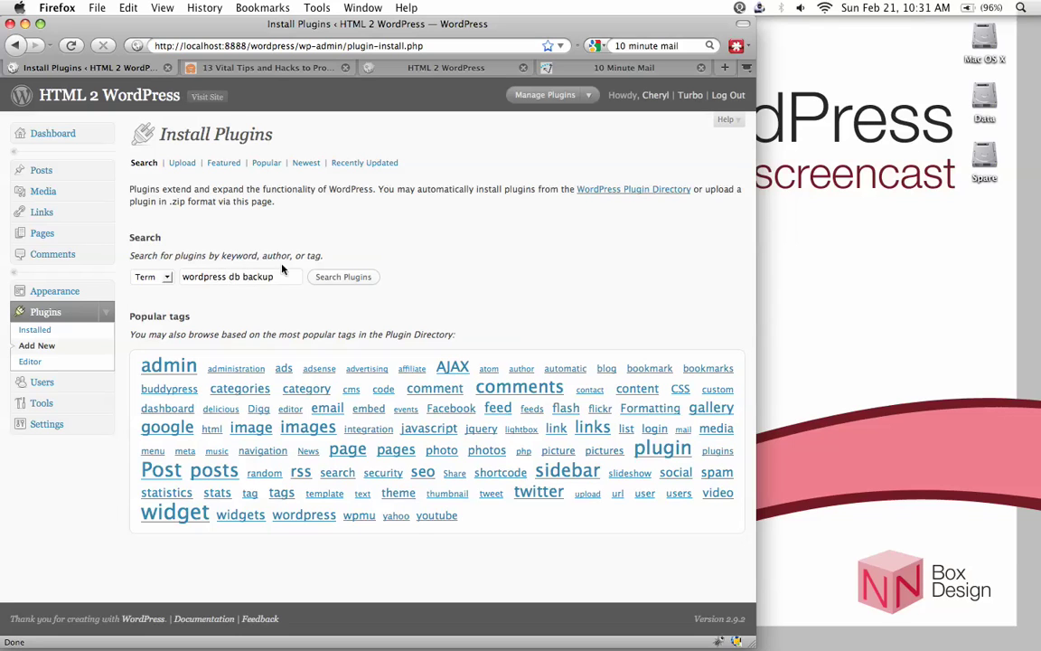
pyautogui.click(342, 277)
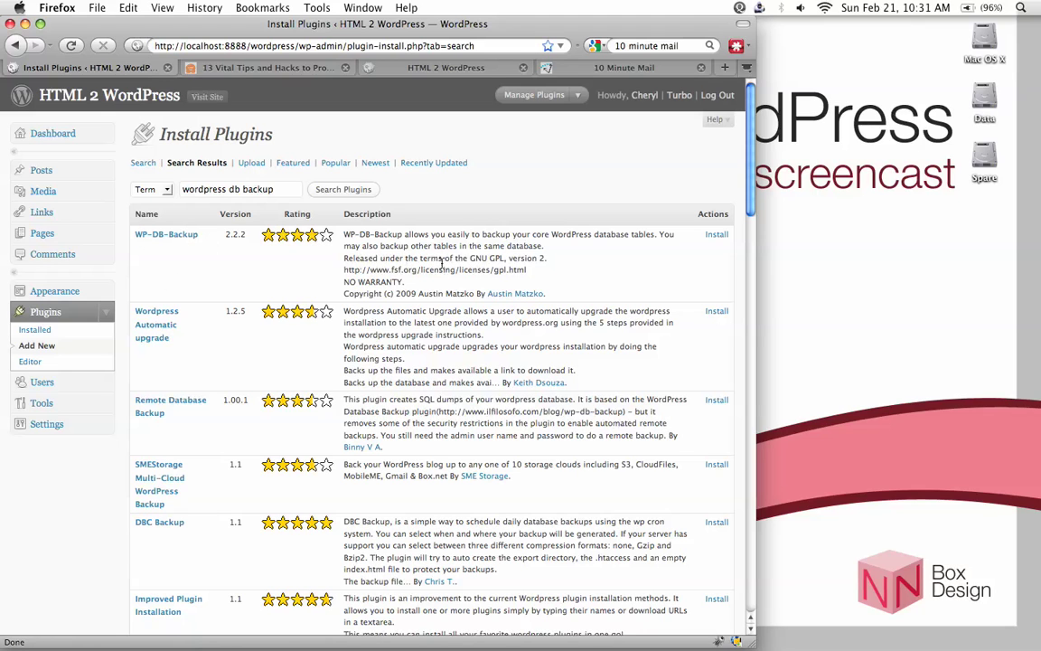
# Step: Install the WP-DB-Backup 2.2.2 plugin from the search results and activate it
pyautogui.click(724, 237)
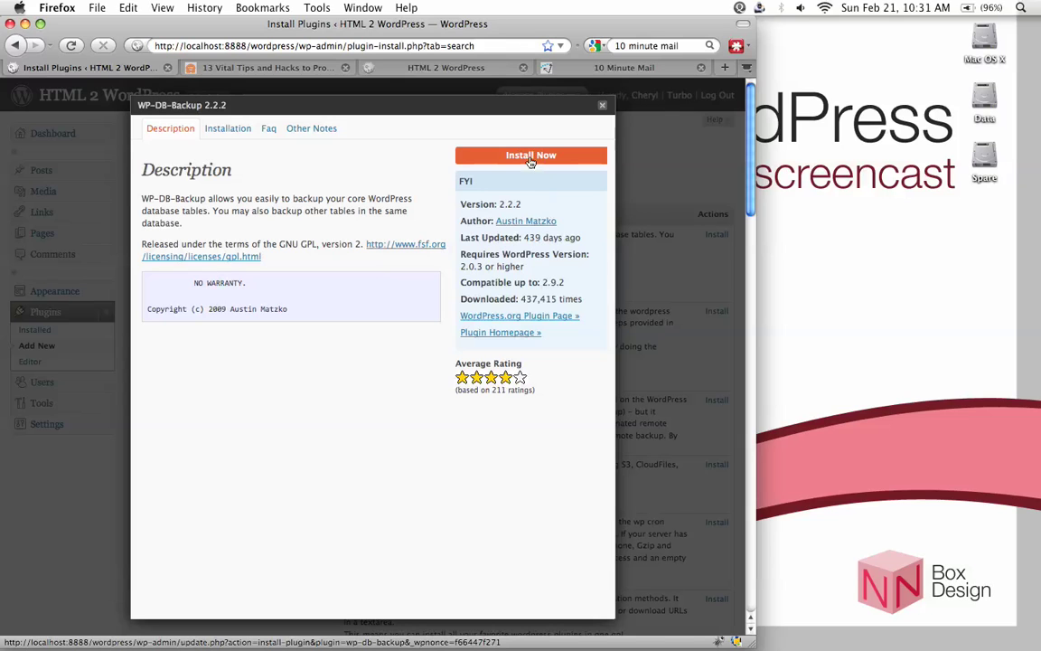
pyautogui.click(531, 157)
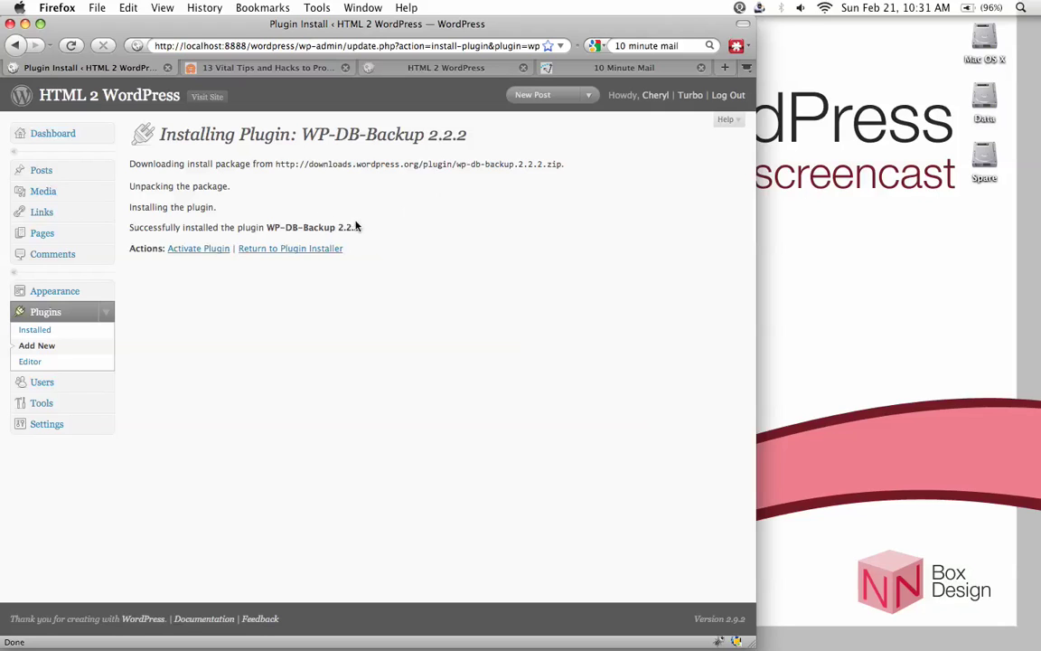
pyautogui.click(213, 251)
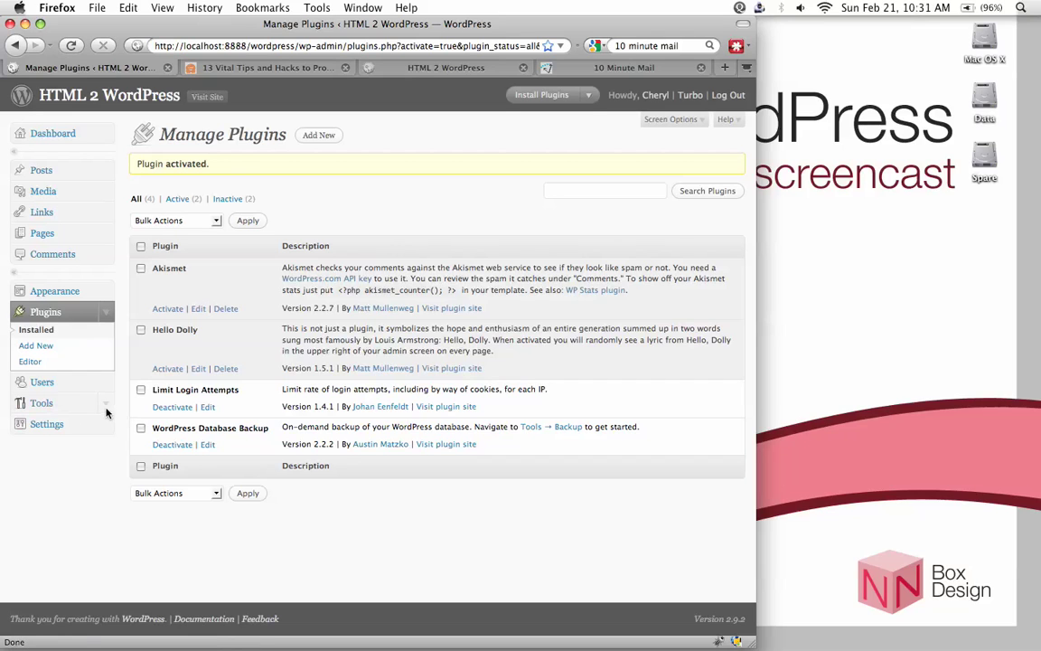
# Step: On the Backup tools page, exclude spam comments and post revisions, and include the wpde_commentmeta table
pyautogui.click(106, 406)
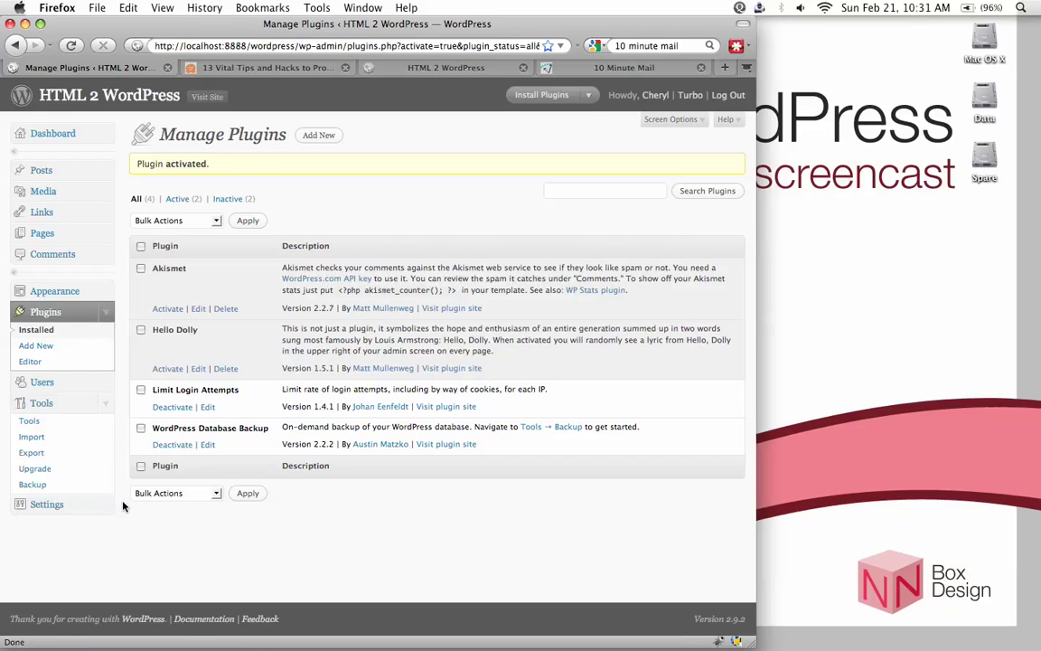
pyautogui.click(34, 484)
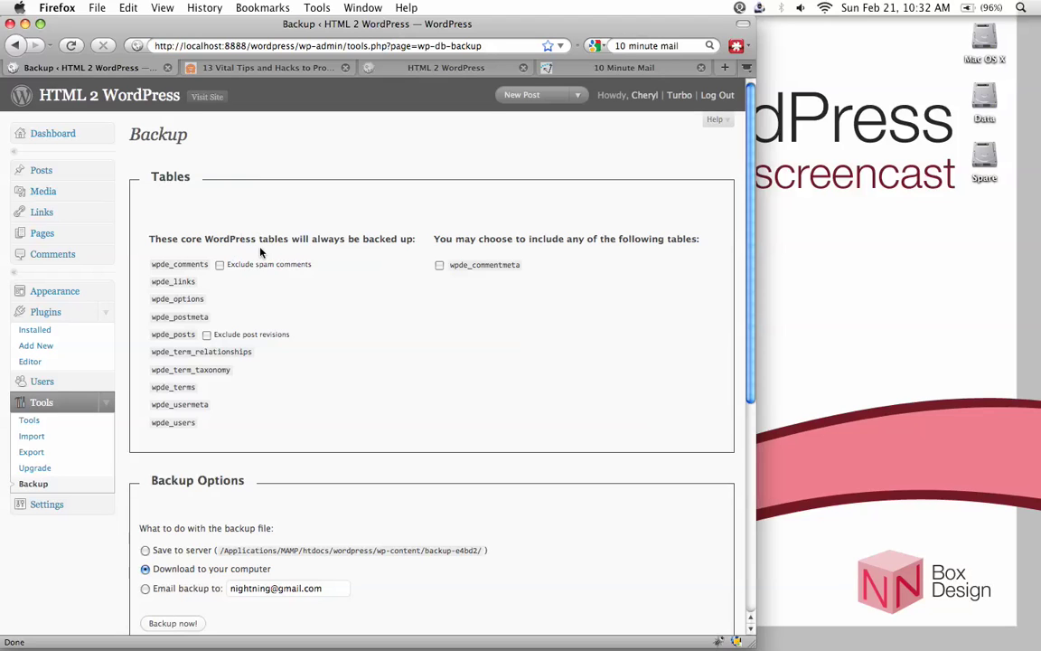
pyautogui.scroll(-1, 261, 244)
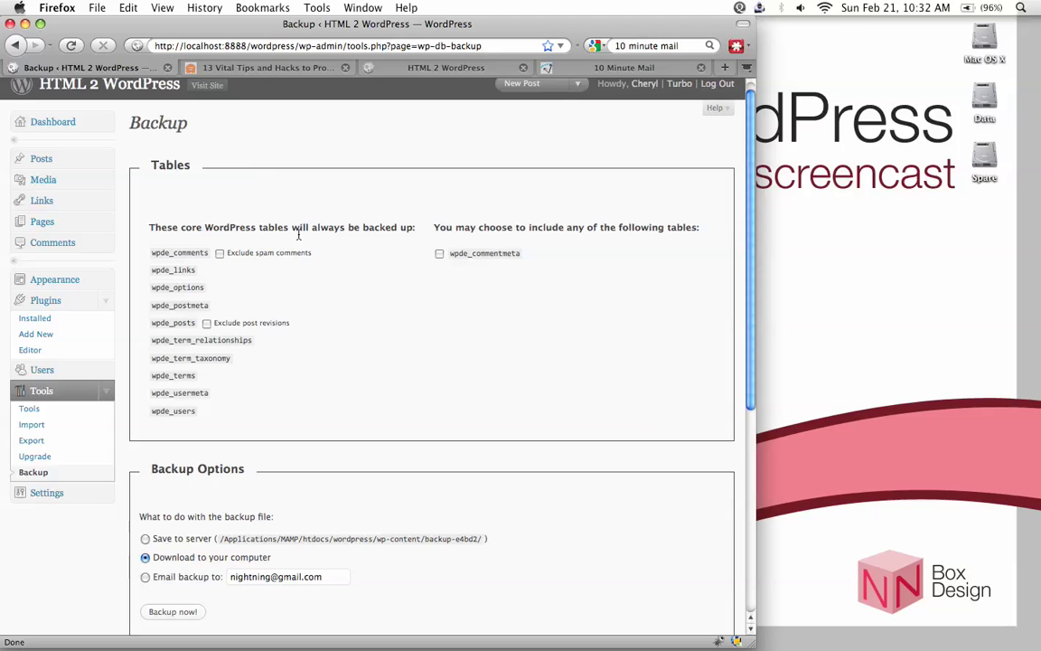
pyautogui.scroll(-3, 343, 241)
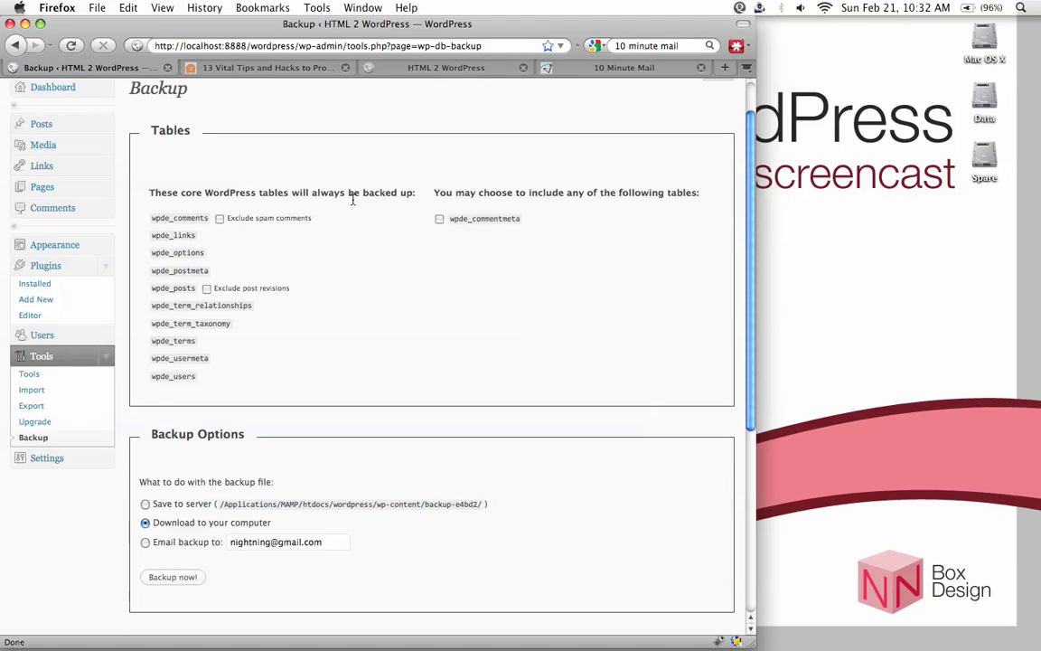
pyautogui.scroll(-5, 353, 200)
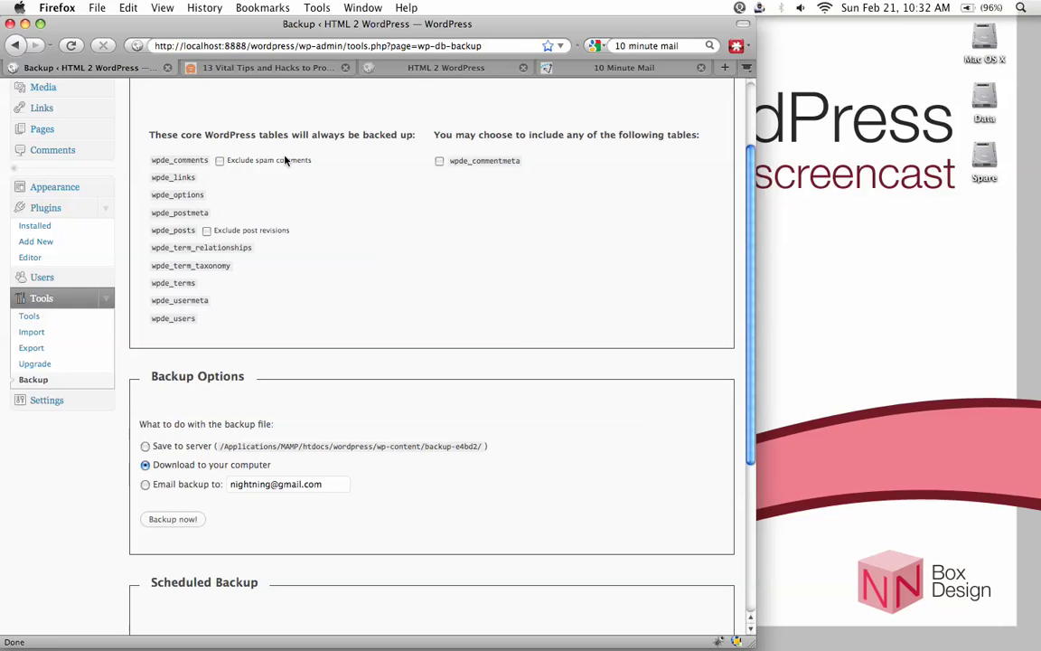
pyautogui.click(220, 160)
pyautogui.click(207, 231)
pyautogui.click(440, 162)
# Step: Set the backup file to download to the computer and run the backup immediately
pyautogui.scroll(-5, 353, 255)
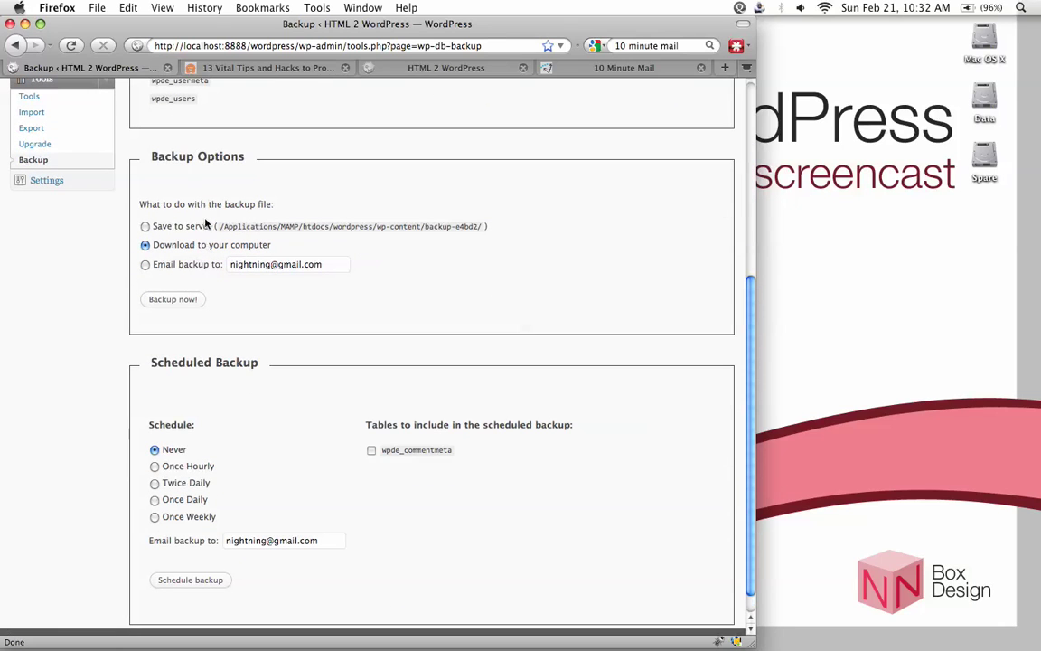
pyautogui.scroll(-1, 282, 289)
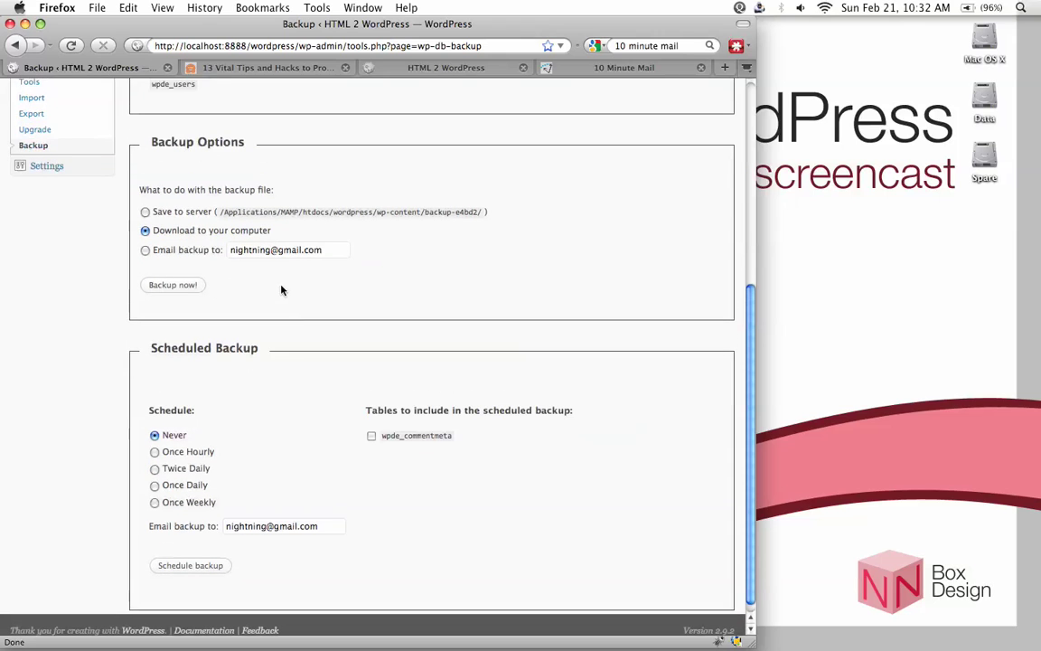
pyautogui.click(145, 211)
pyautogui.click(146, 232)
pyautogui.scroll(-1, 208, 272)
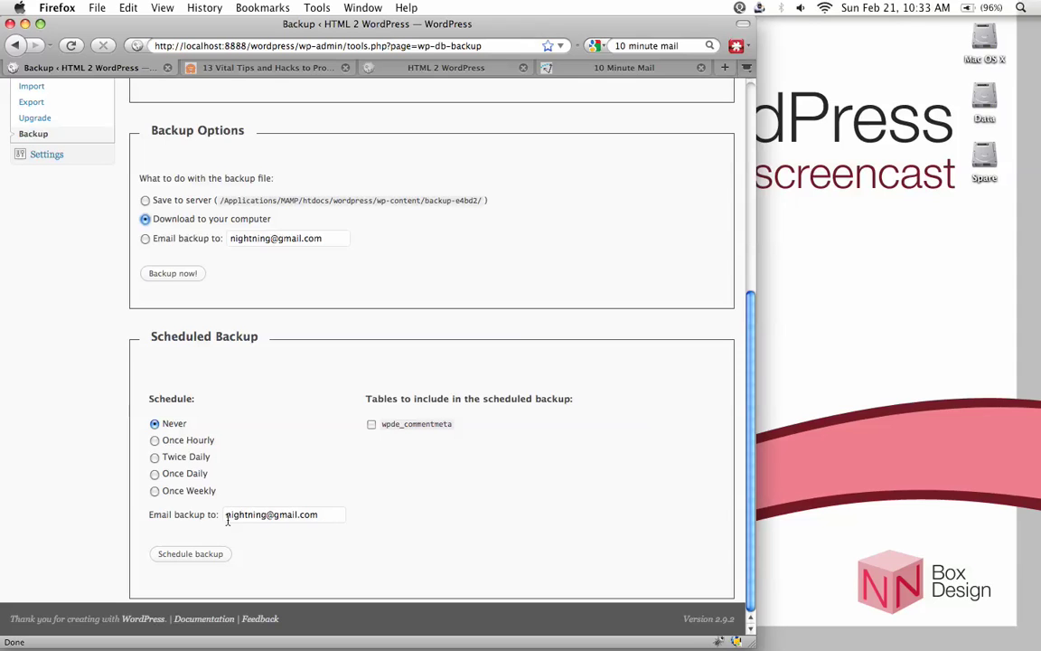
pyautogui.scroll(5, 271, 488)
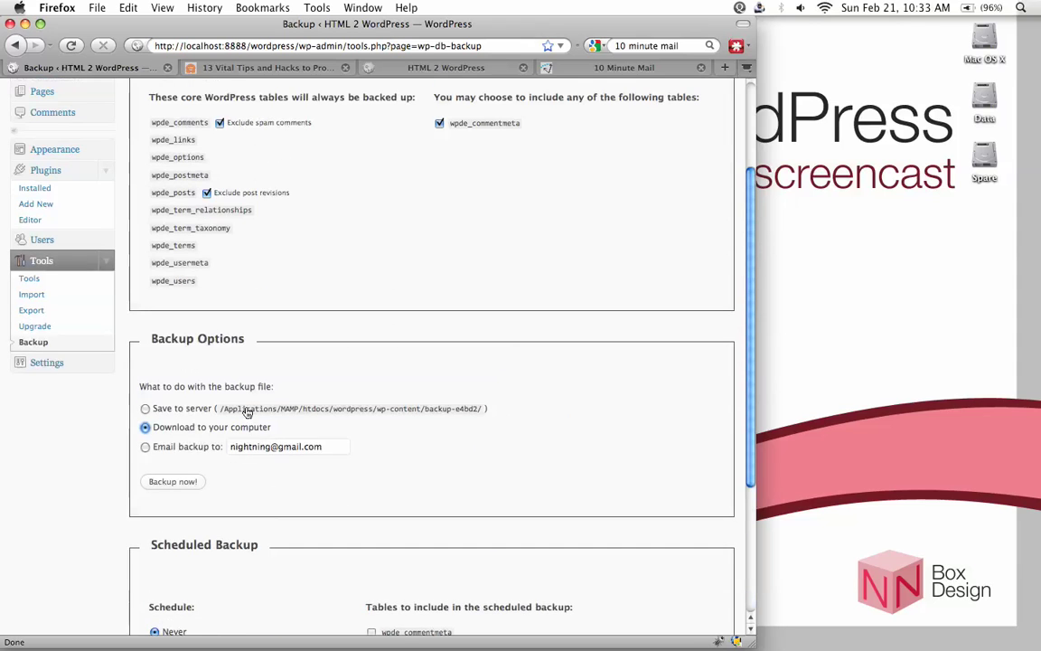
pyautogui.scroll(-2, 231, 380)
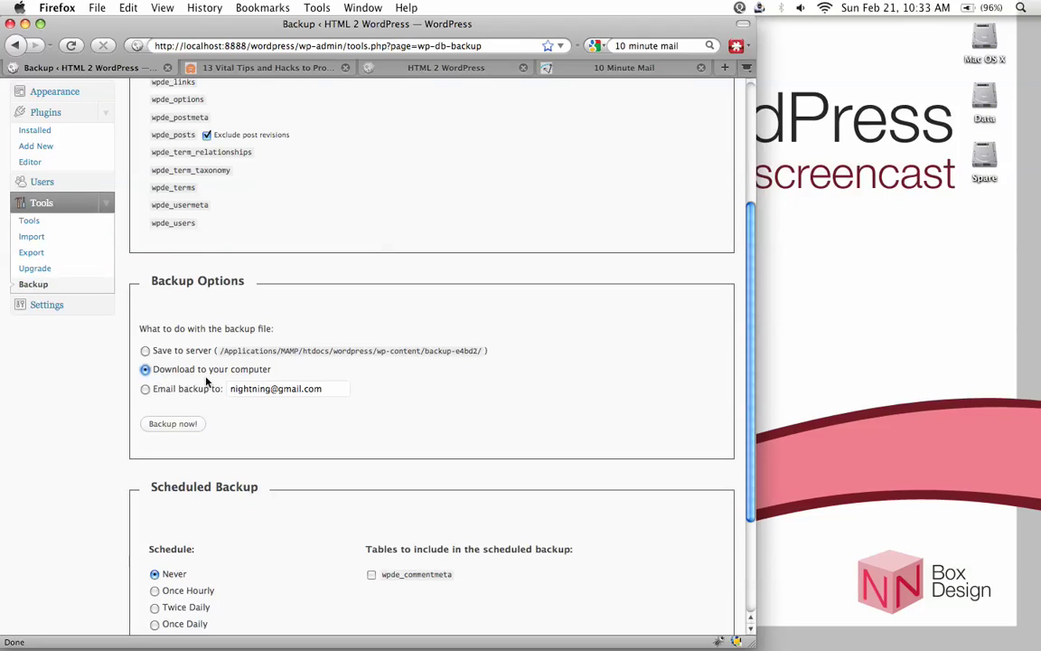
pyautogui.click(192, 427)
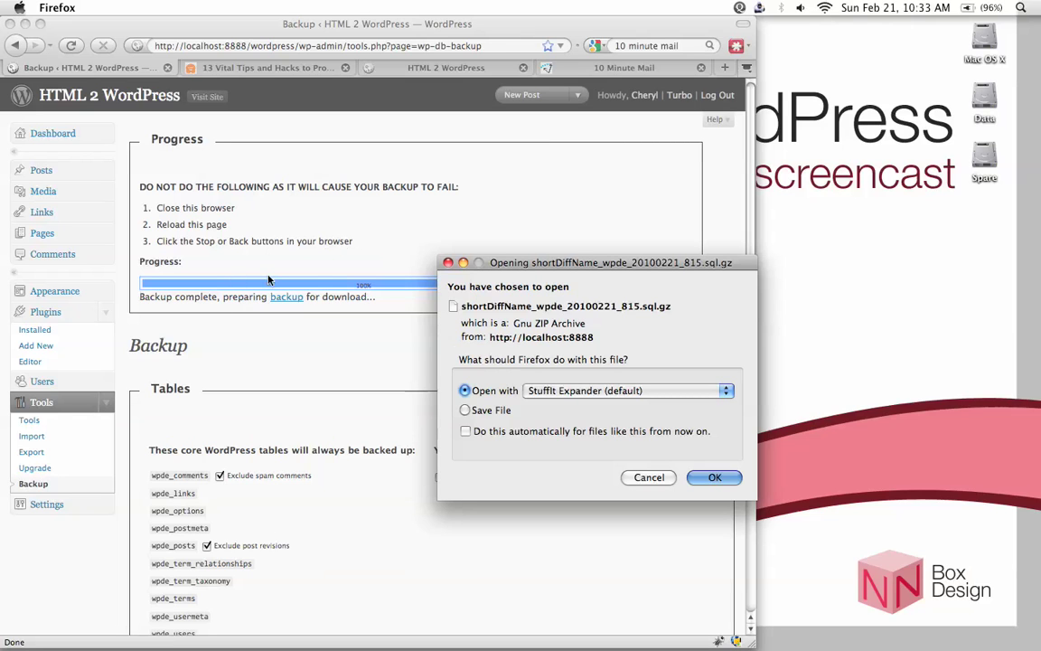
# Step: Examine the open and save options offered for the backup archive, and cancel the download
pyautogui.moveTo(578, 269); pyautogui.dragTo(551, 202)
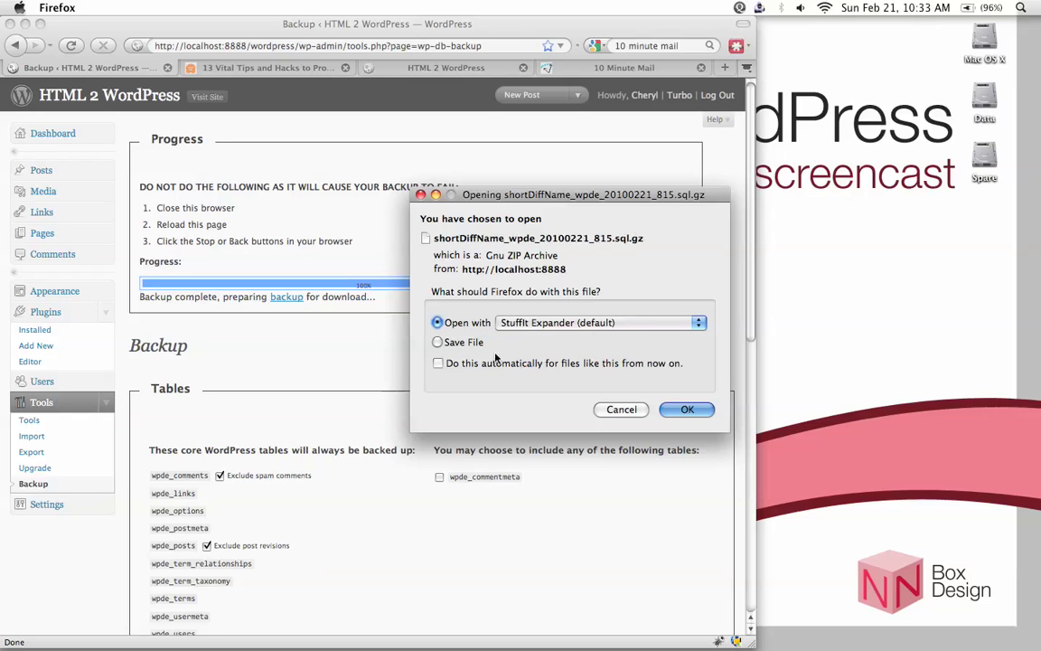
pyautogui.click(437, 341)
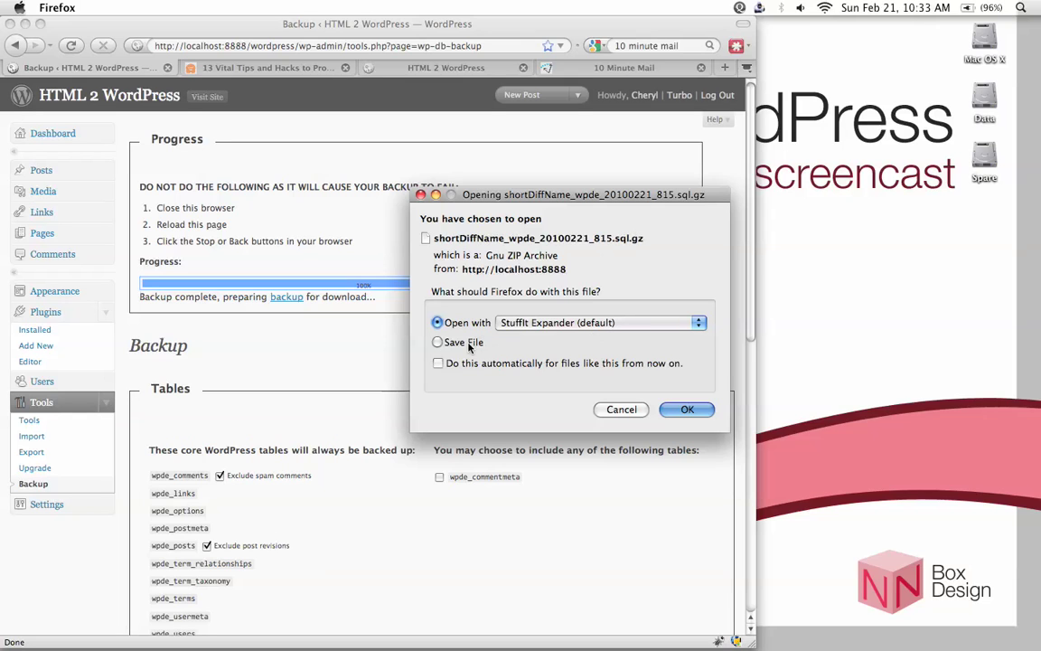
pyautogui.click(596, 328)
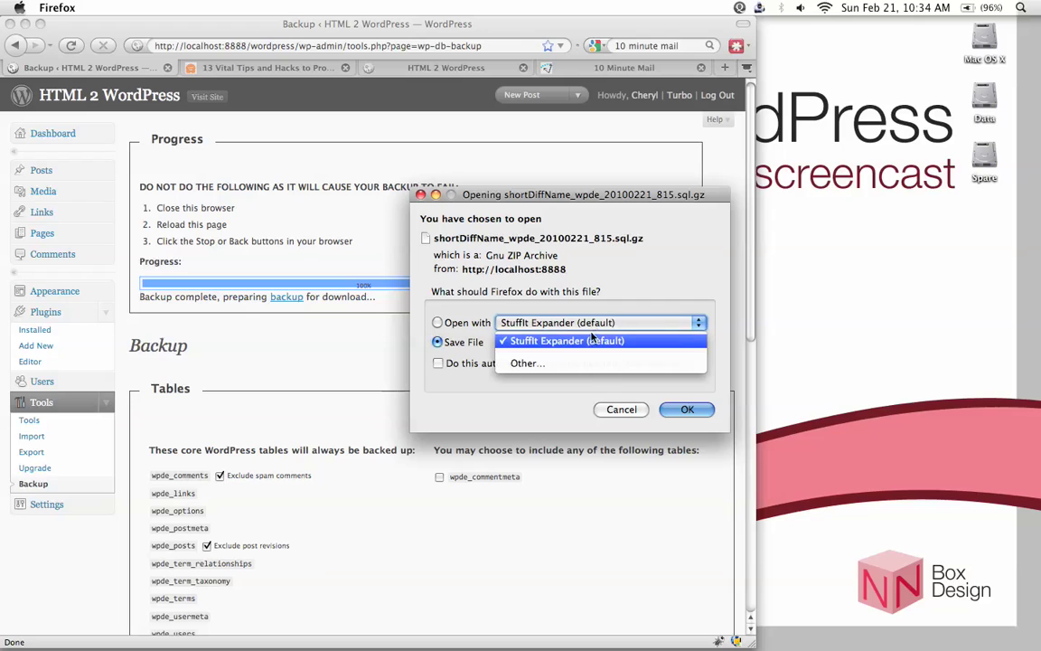
pyautogui.click(586, 288)
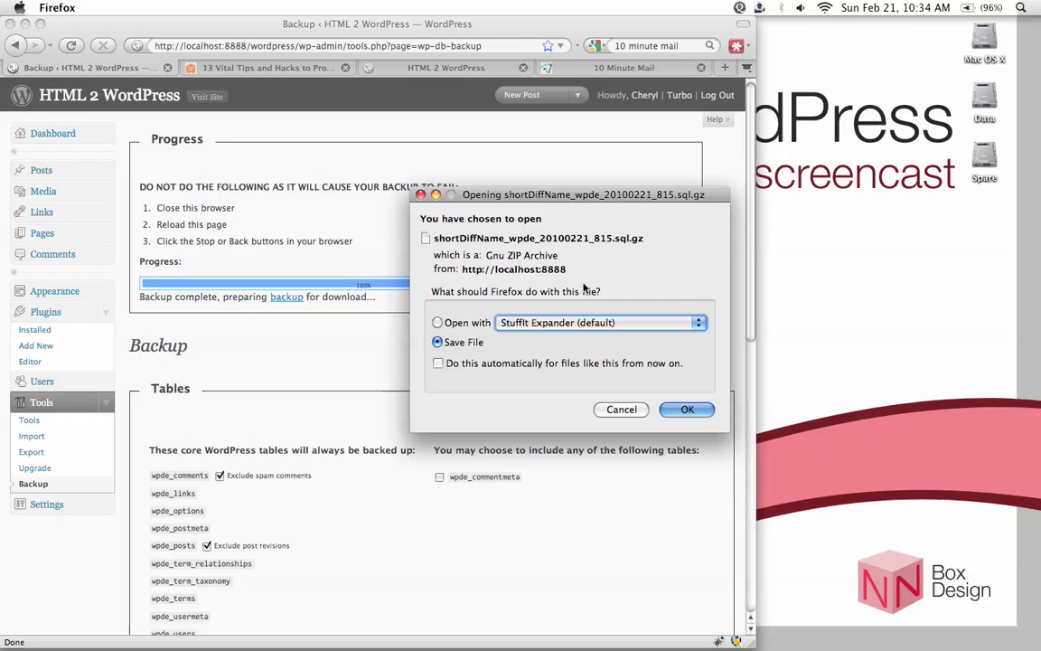
pyautogui.click(622, 410)
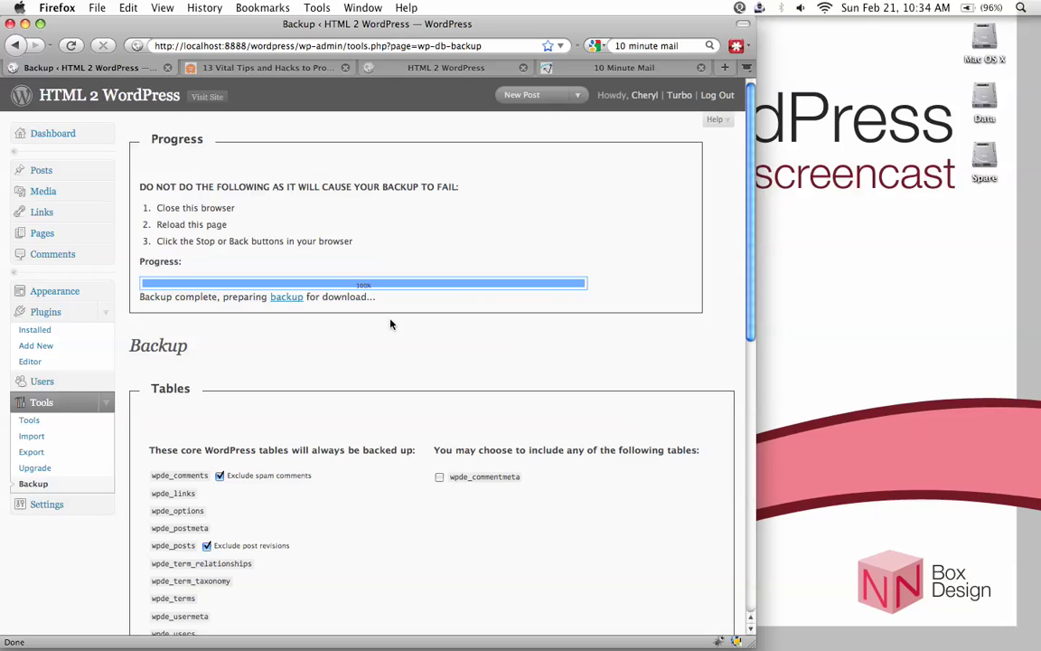
# Step: View the already open WPBeginner article "13 Vital Tips and Hacks to Protect Your WordPress Admin Area"
pyautogui.click(267, 67)
pyautogui.scroll(-1, 205, 391)
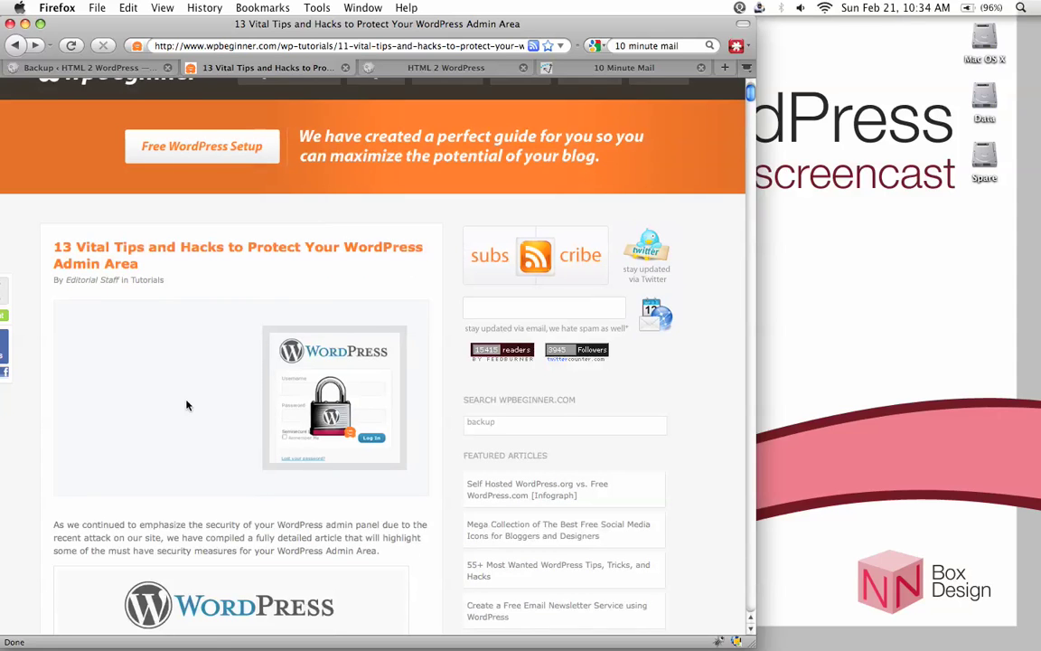
pyautogui.scroll(2, 168, 408)
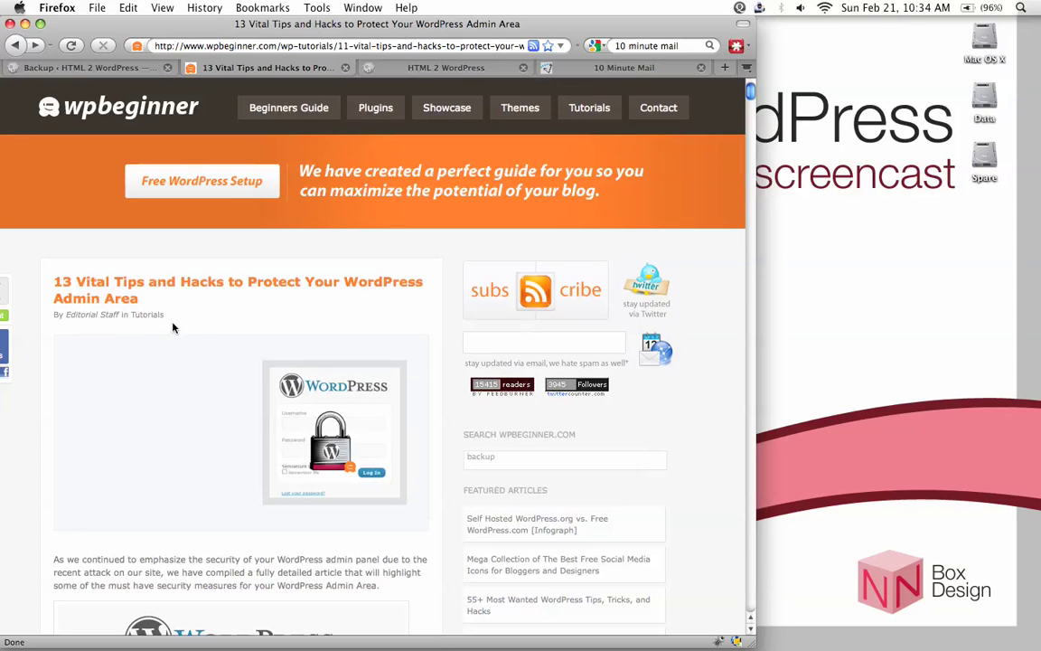
pyautogui.scroll(-2, 191, 331)
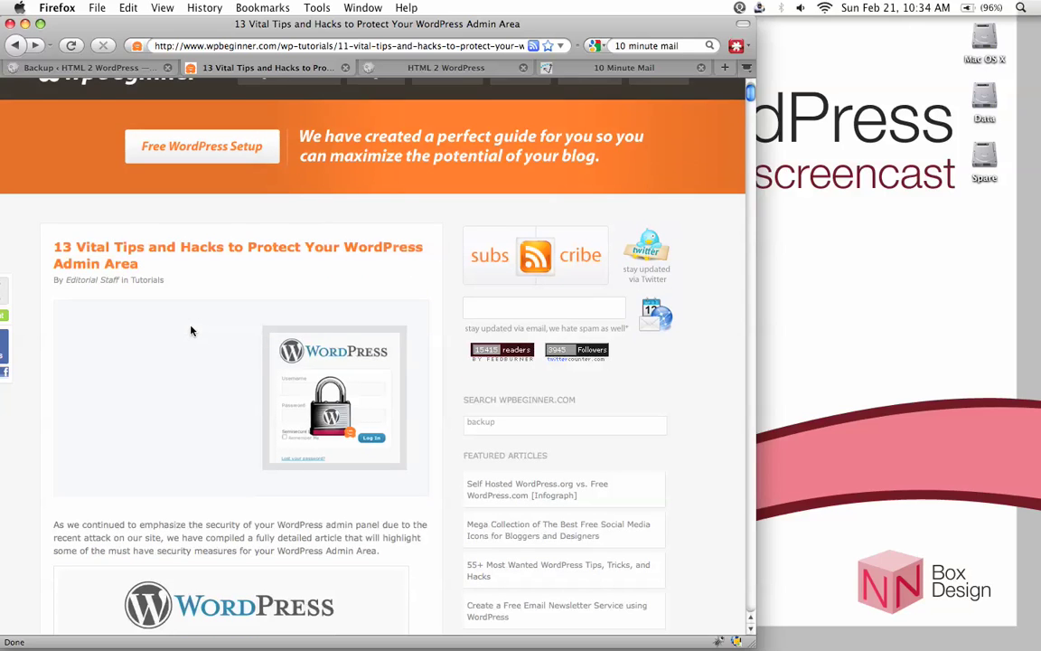
pyautogui.scroll(-2, 191, 331)
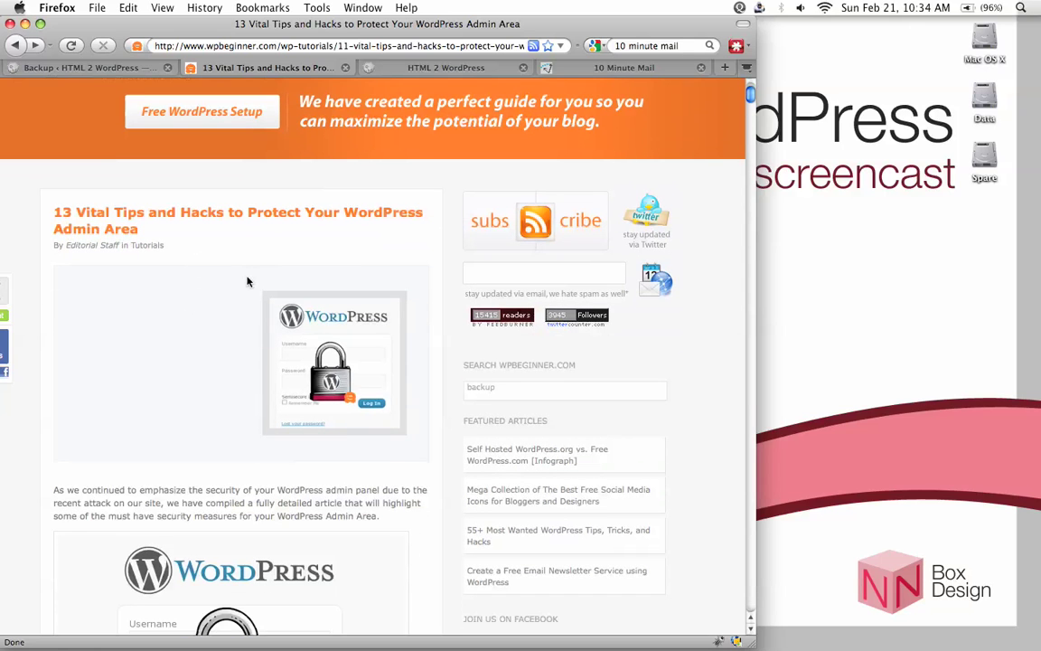